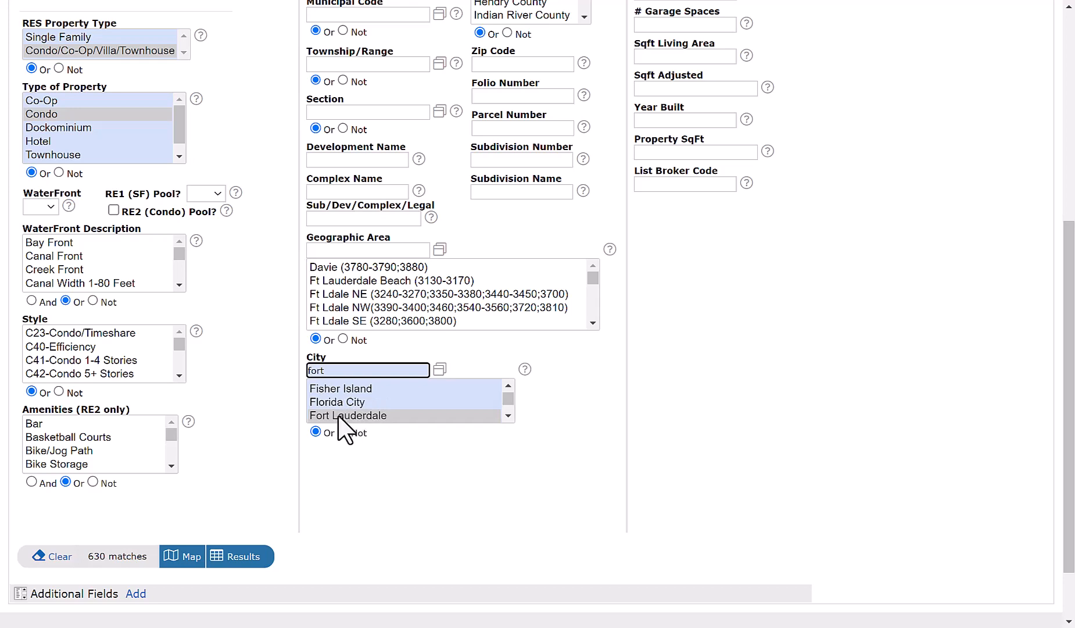
# - Select Fort Lauderdale as the city criterion and open the selection of additional search fields
pyautogui.click(330, 415)
pyautogui.scroll(-2, 283, 431)
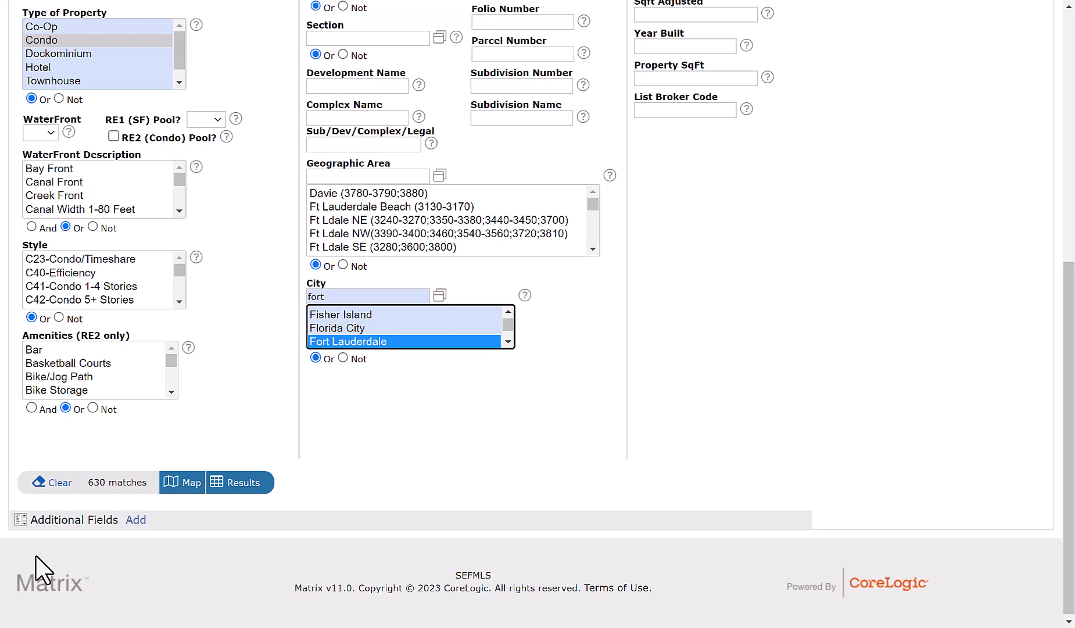
pyautogui.click(136, 518)
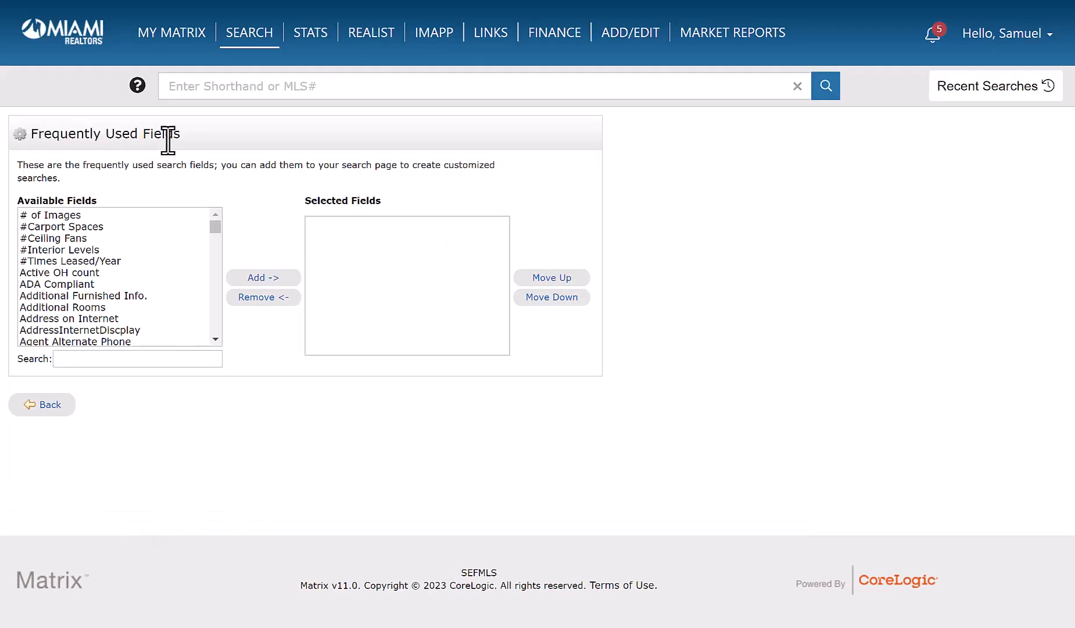
# - Find the Association Fee field by searching "association fee", add it to the selected fields, and return to the search criteria
pyautogui.click(88, 357)
pyautogui.write('associaio')
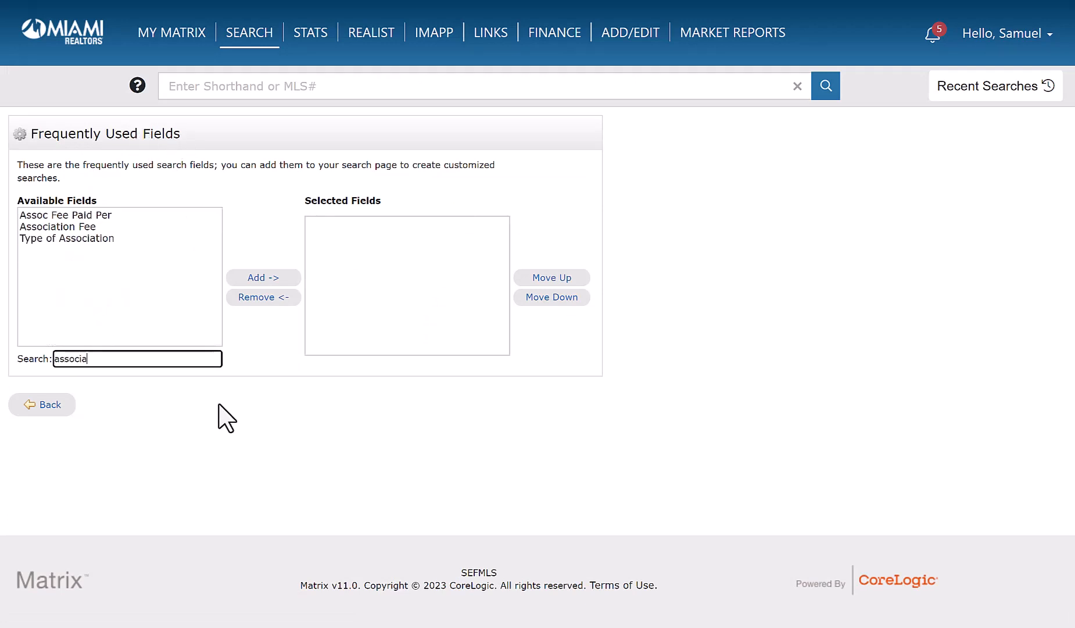
pyautogui.press('BackSpace')
pyautogui.press('BackSpace')
pyautogui.write('tion')
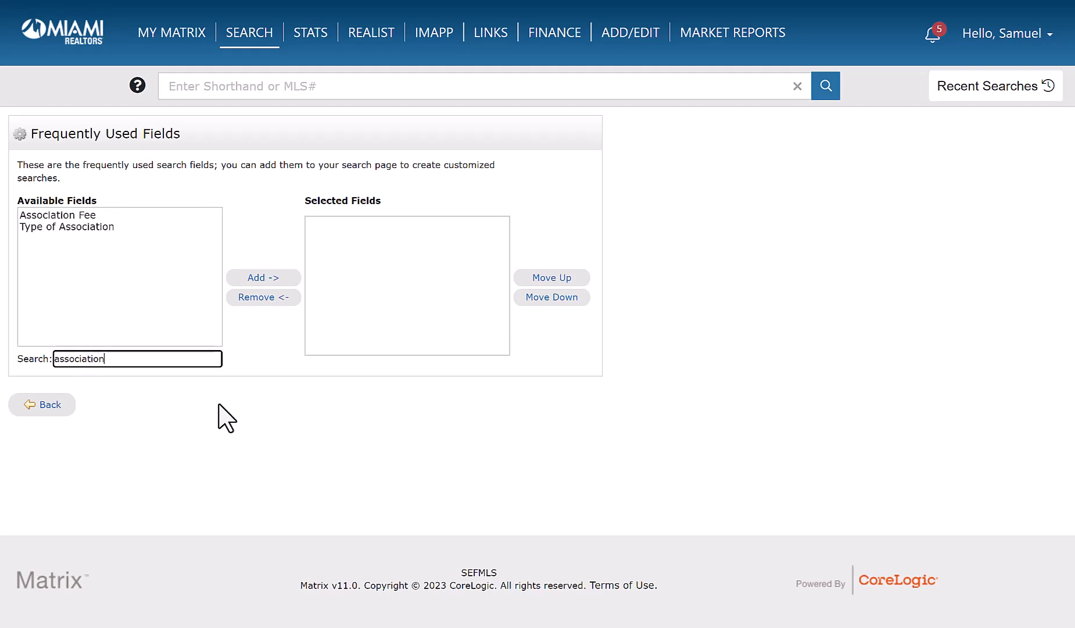
pyautogui.write(' fee')
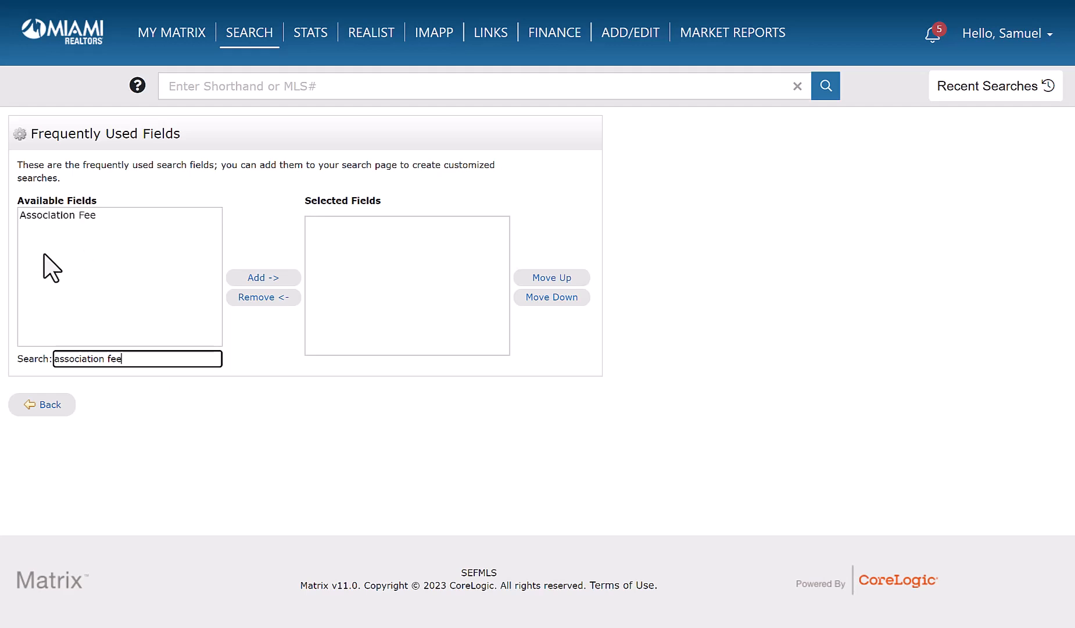
pyautogui.click(55, 215)
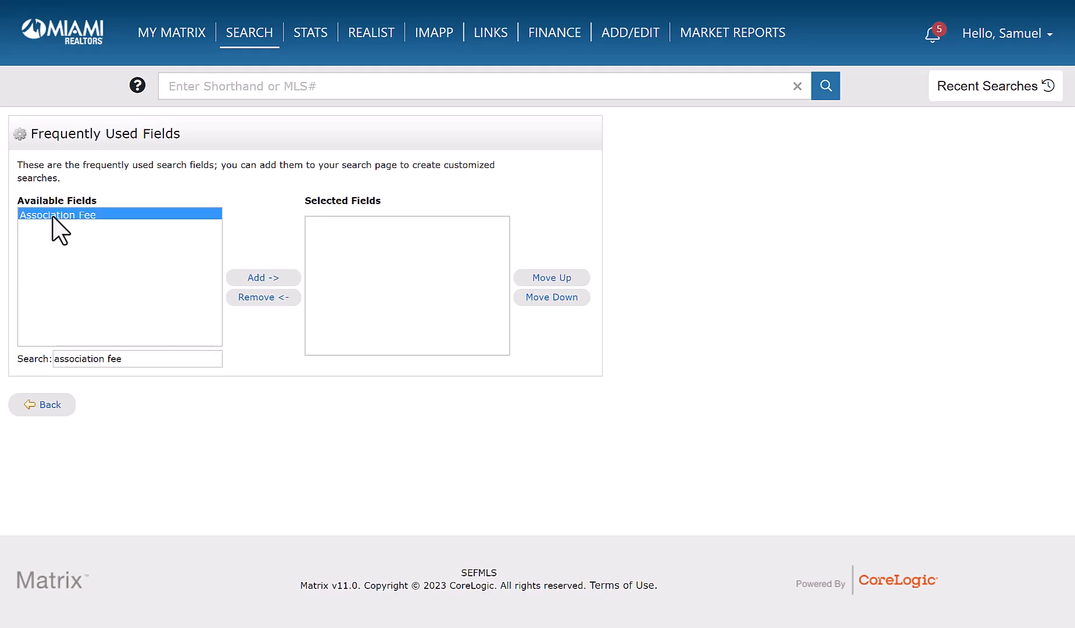
pyautogui.click(264, 278)
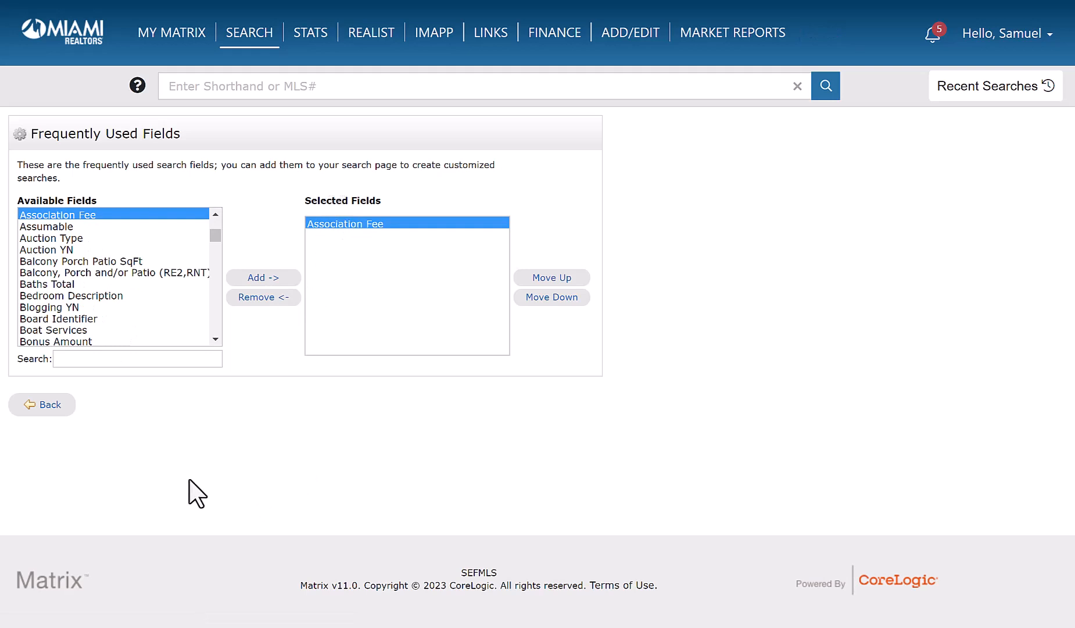
pyautogui.click(53, 406)
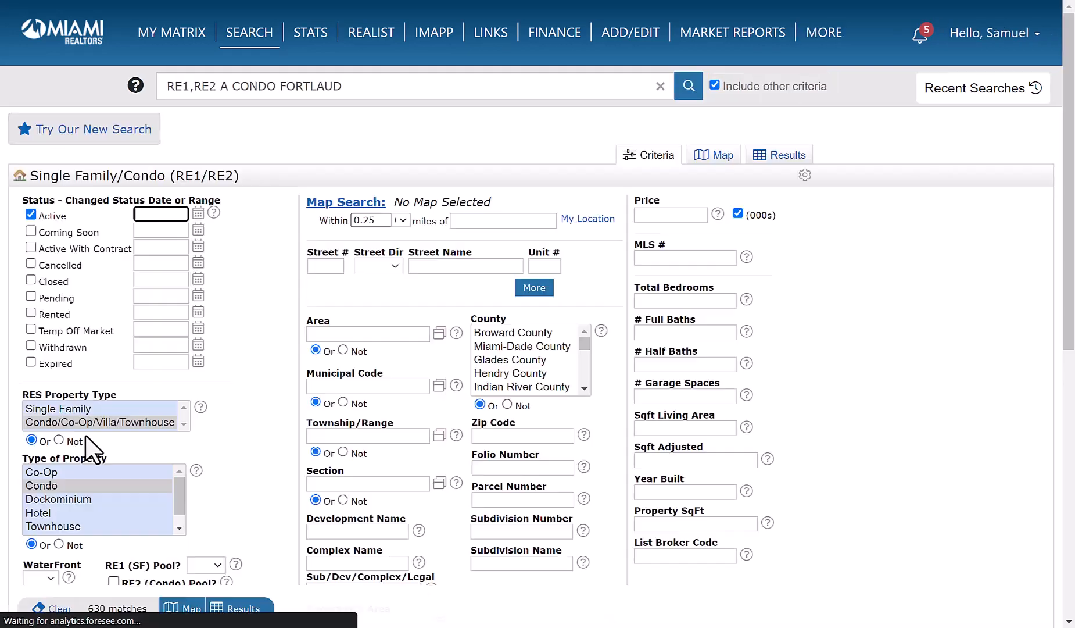
# - Set the Association Fee range to 40-200 in the additional fields of the search criteria
pyautogui.scroll(-5, 251, 407)
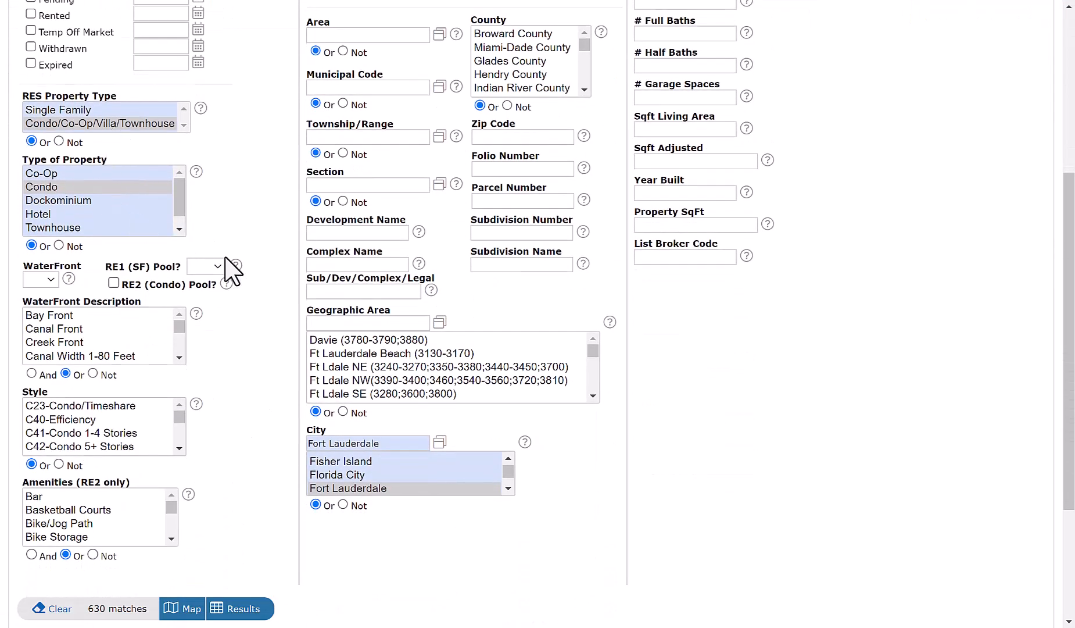
pyautogui.scroll(-3, 264, 436)
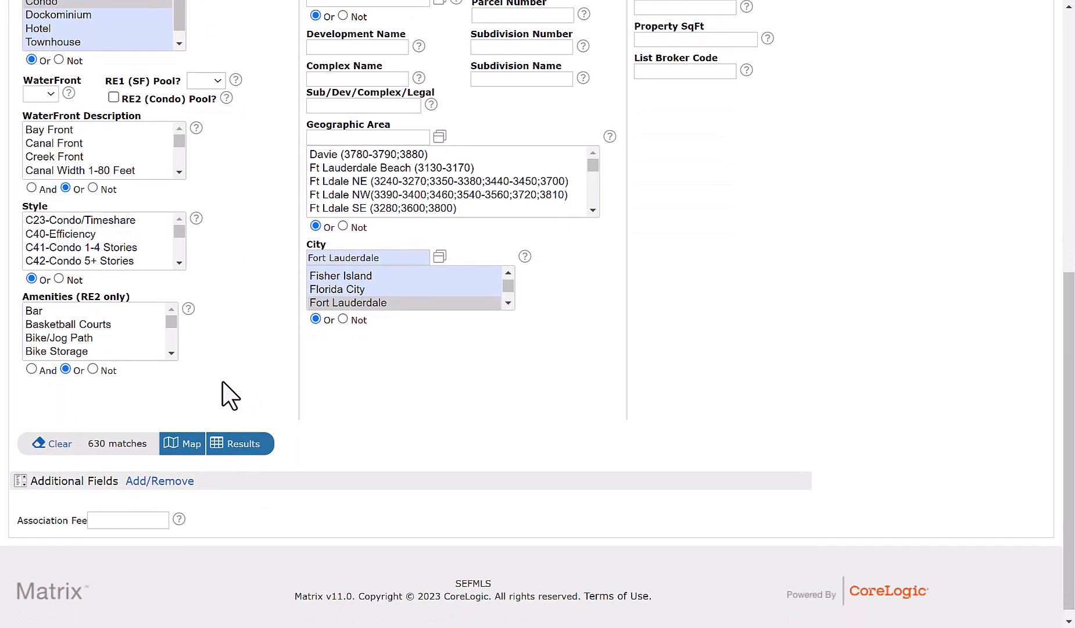
pyautogui.click(107, 509)
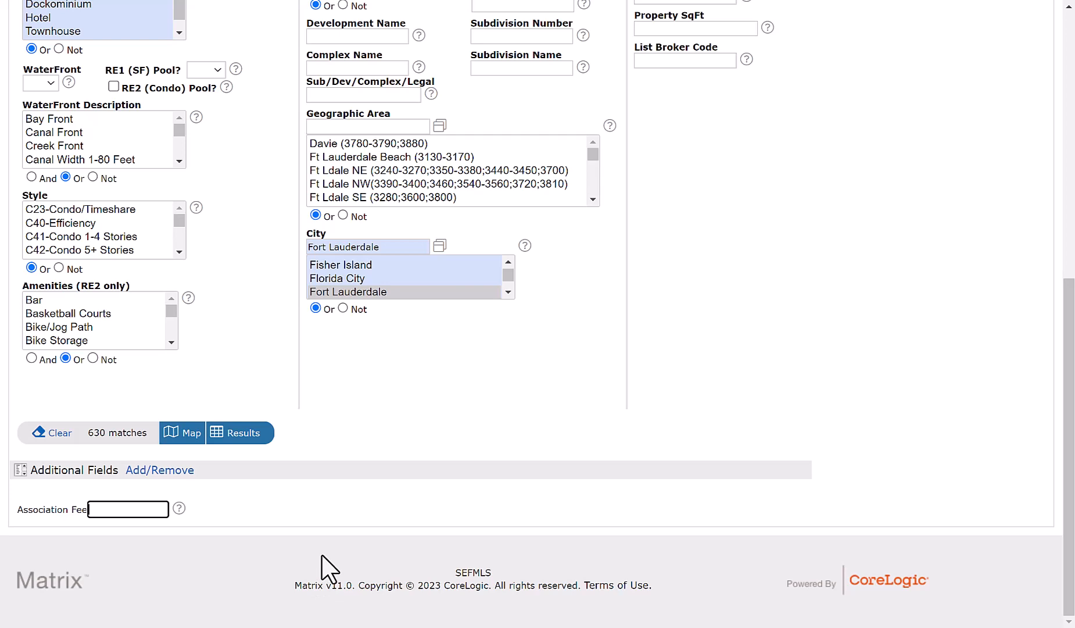
pyautogui.write('40-200')
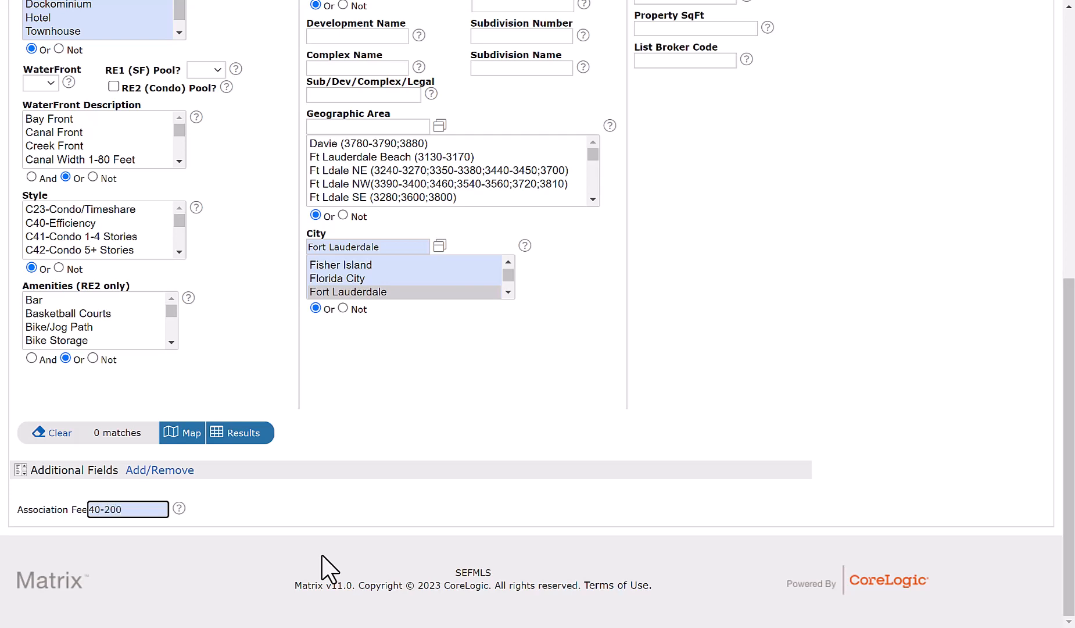
pyautogui.click(303, 503)
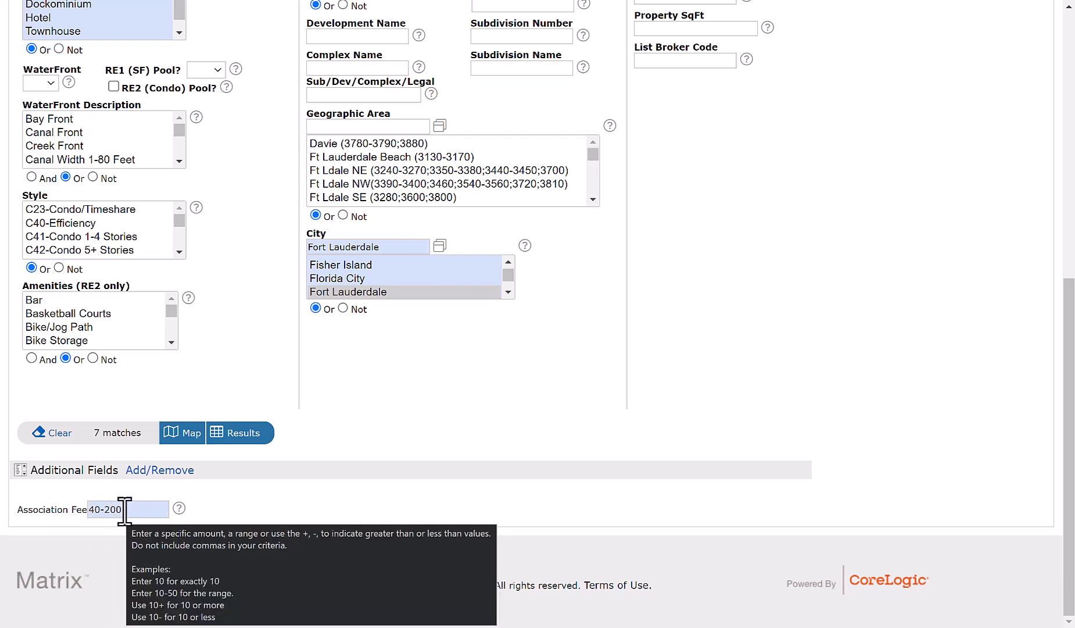
# - Try a different upper limit for the Association Fee range and restore the range to 40-200
pyautogui.moveTo(125, 511); pyautogui.dragTo(114, 512)
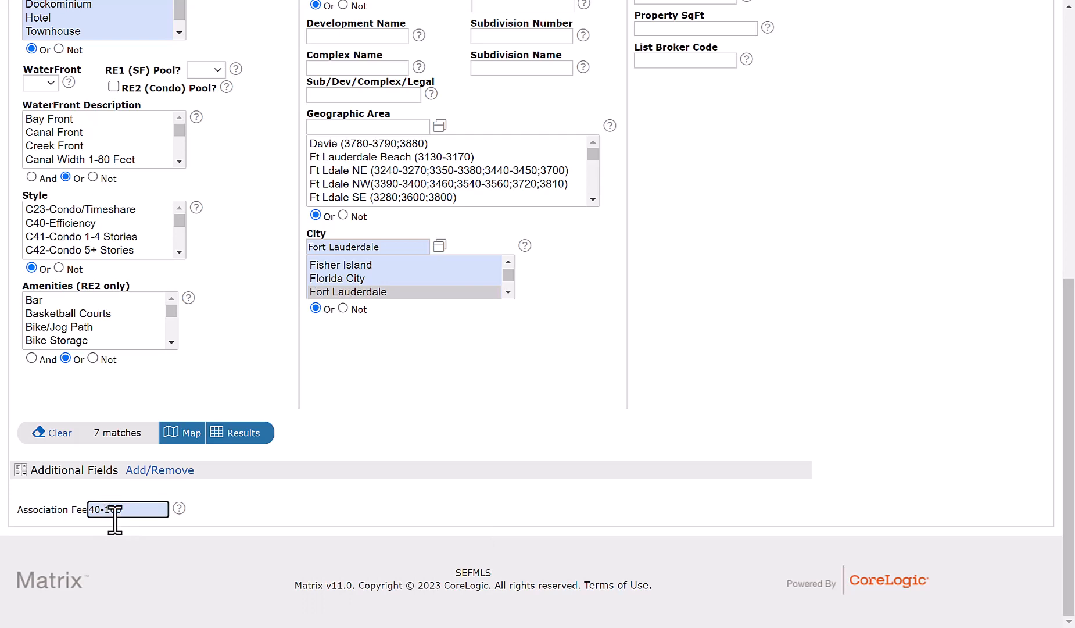
pyautogui.click(321, 495)
pyautogui.click(125, 510)
pyautogui.click(272, 517)
# - Display the search results and insert an Association Fee column after the ML # column
pyautogui.click(237, 436)
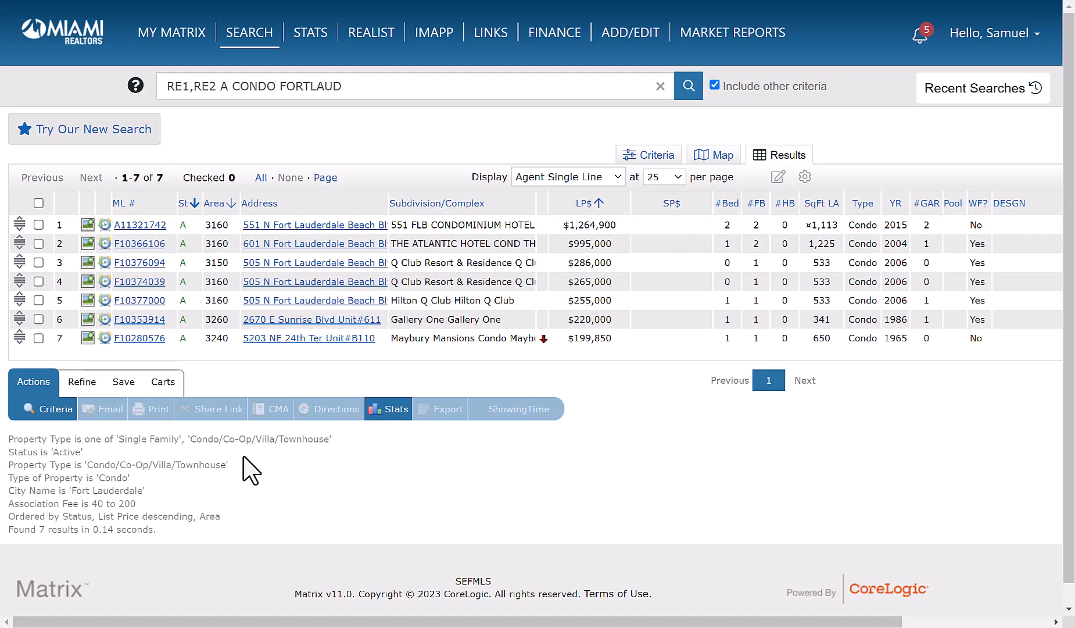
pyautogui.rightClick(153, 204)
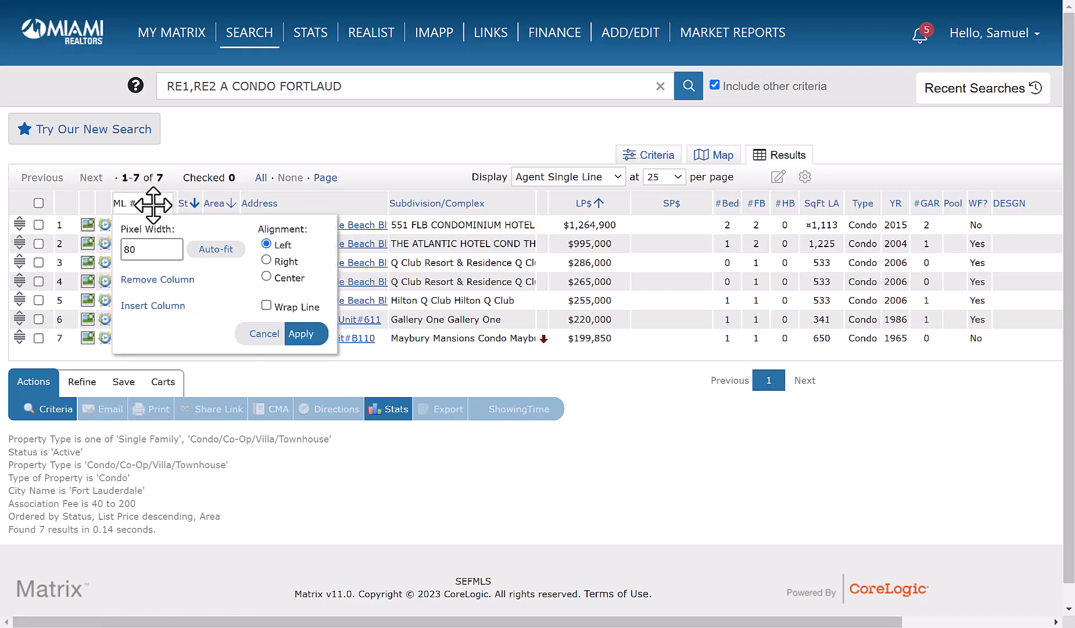
pyautogui.click(153, 306)
pyautogui.click(172, 382)
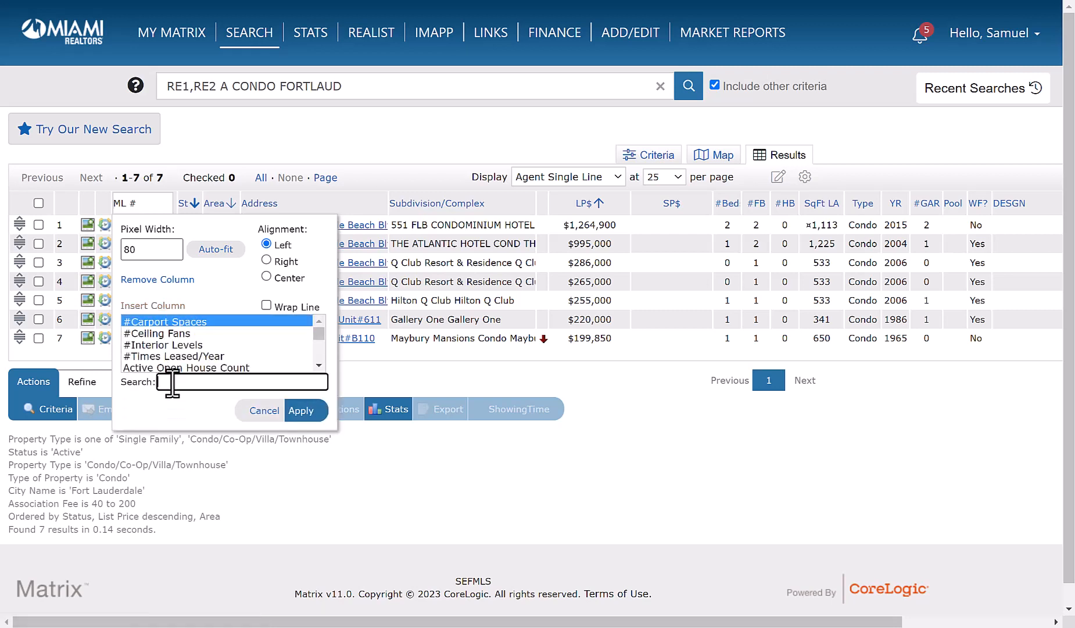
pyautogui.write('associa')
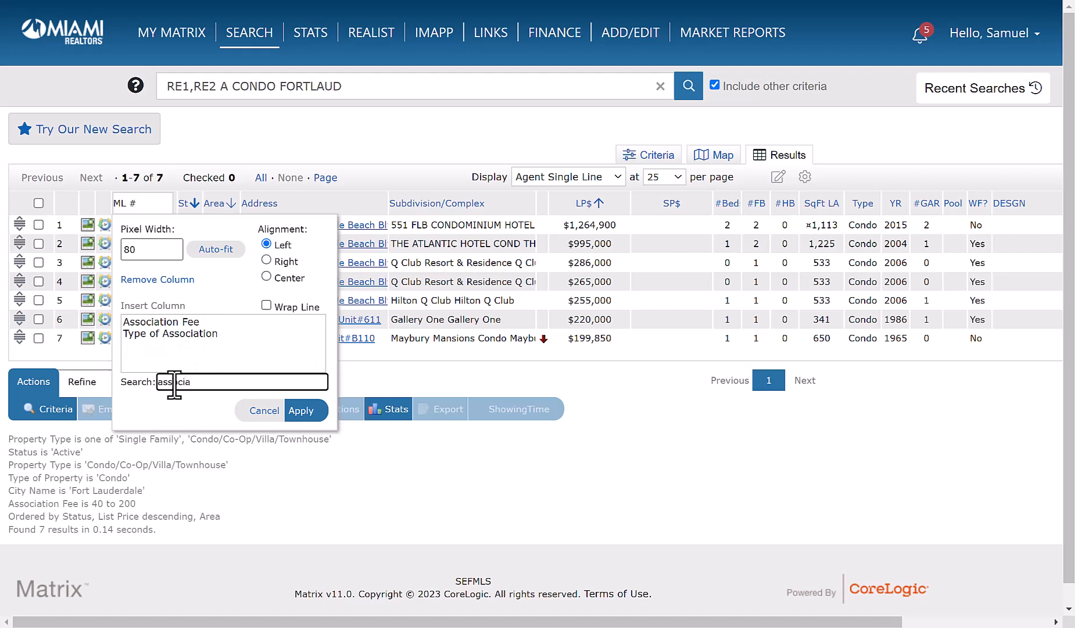
pyautogui.click(174, 322)
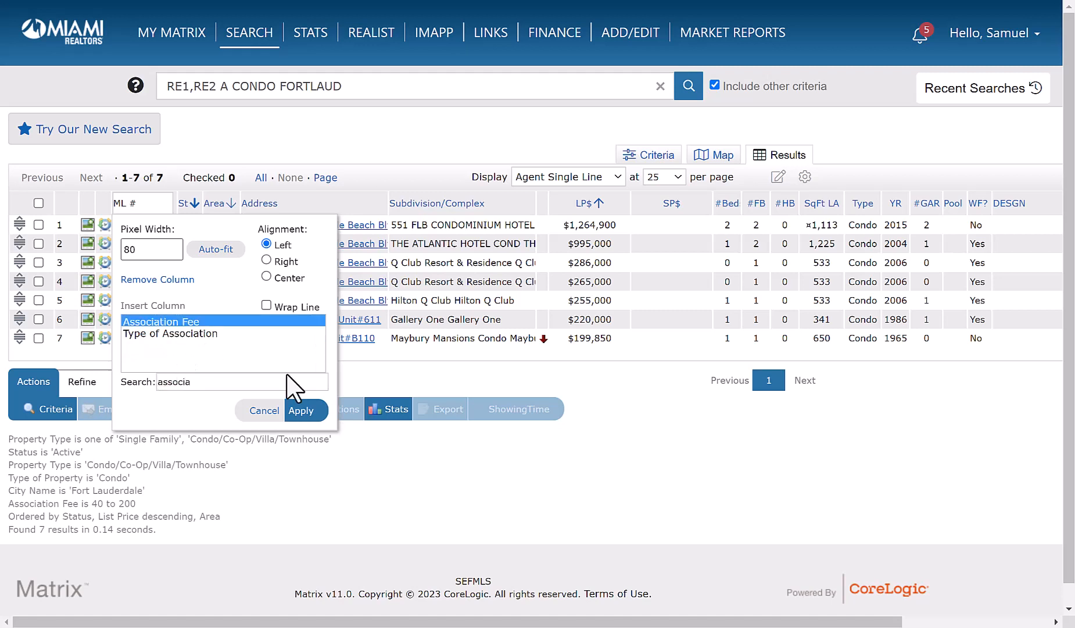
pyautogui.click(302, 412)
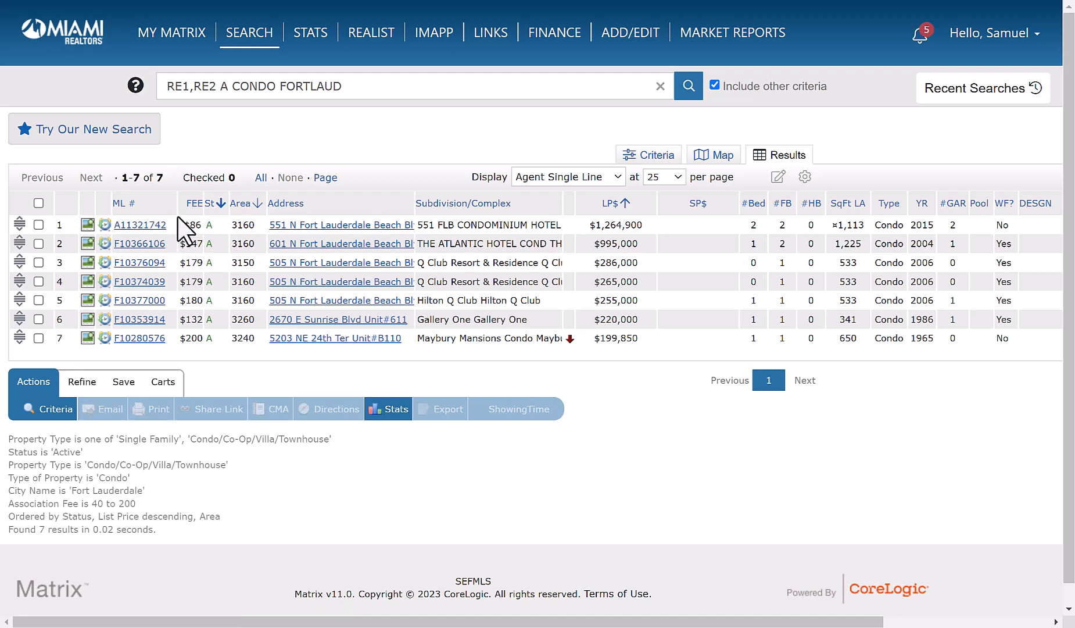
# - Insert an Assoc Fee Paid Per column after the ML # column in the results table
pyautogui.click(147, 205)
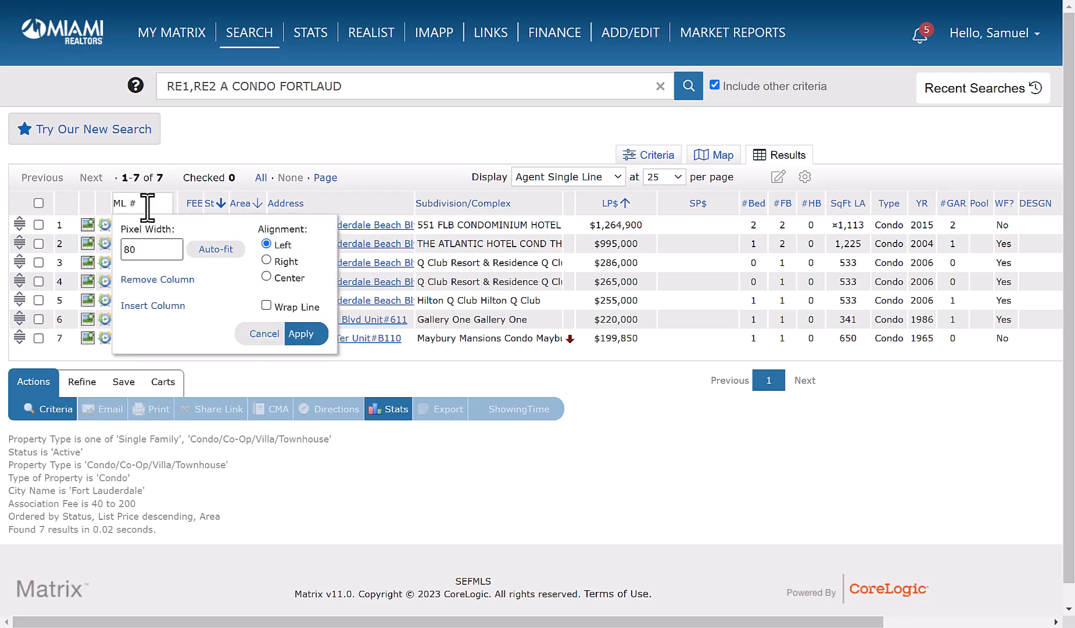
pyautogui.click(166, 306)
pyautogui.click(195, 381)
pyautogui.write('assoc')
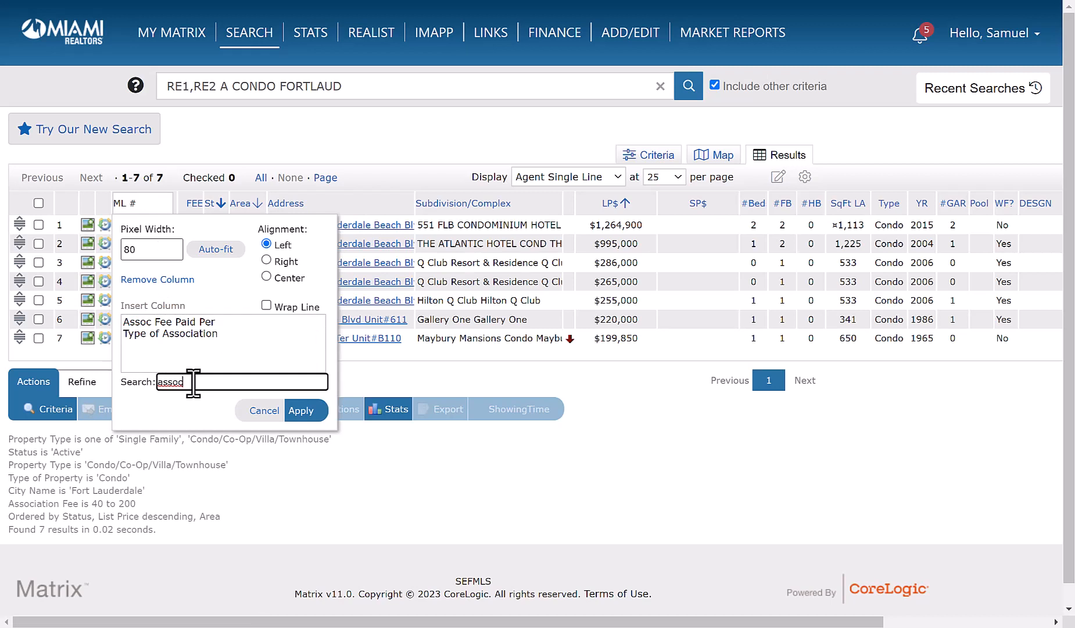
pyautogui.click(178, 322)
pyautogui.click(301, 410)
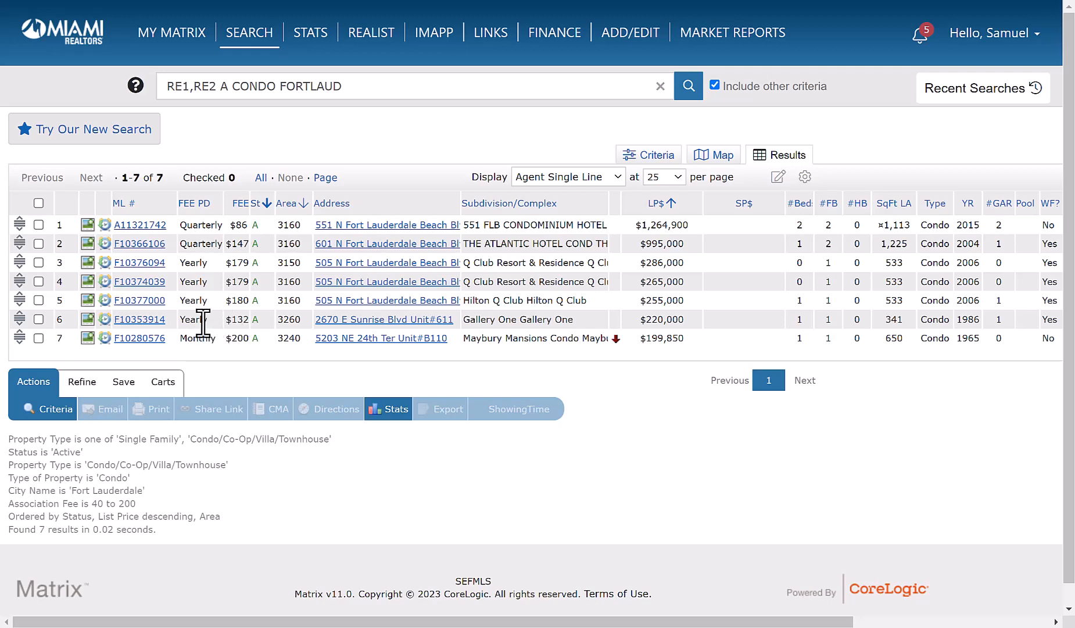
# - Open the Gallery One listing and examine the association and maintenance fees in its Financial Information section
pyautogui.click(140, 319)
pyautogui.scroll(-20, 391, 379)
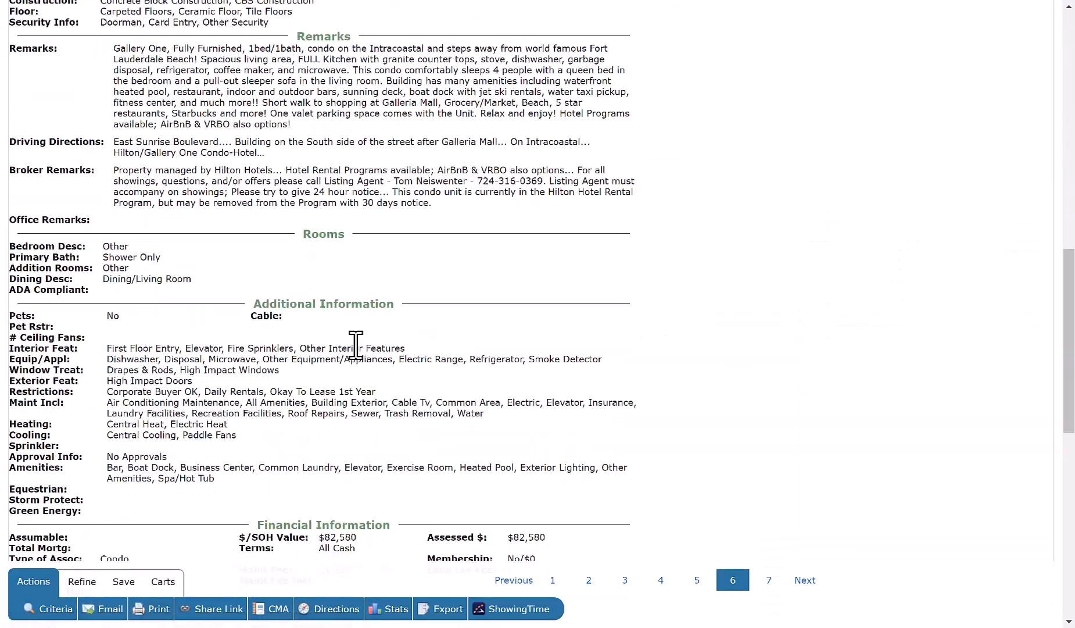
pyautogui.scroll(2, 327, 296)
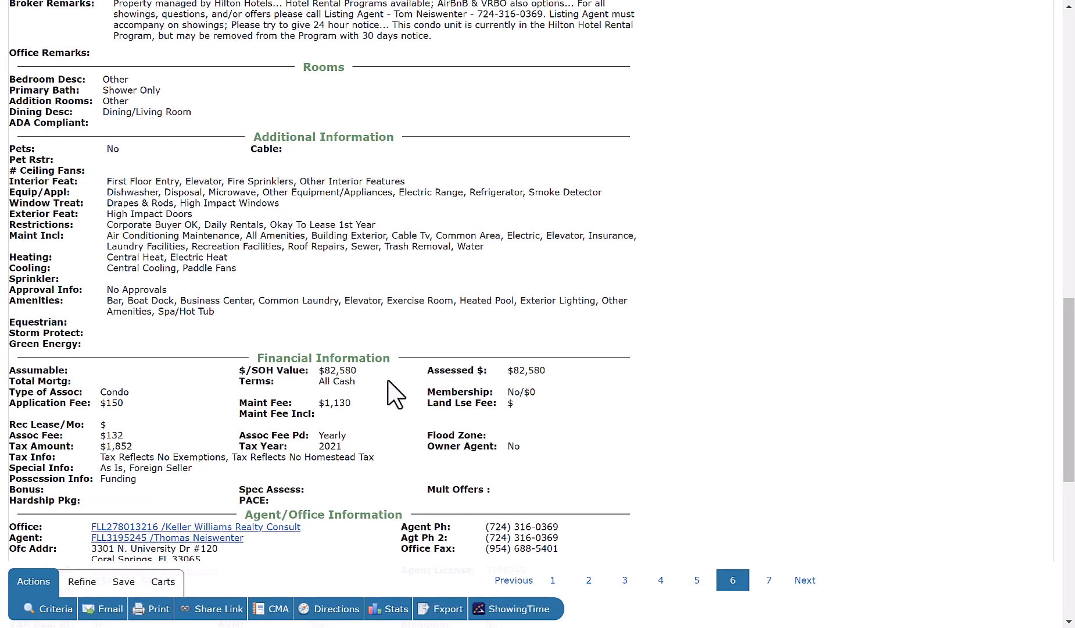
pyautogui.scroll(1, 395, 395)
pyautogui.scroll(1, 395, 392)
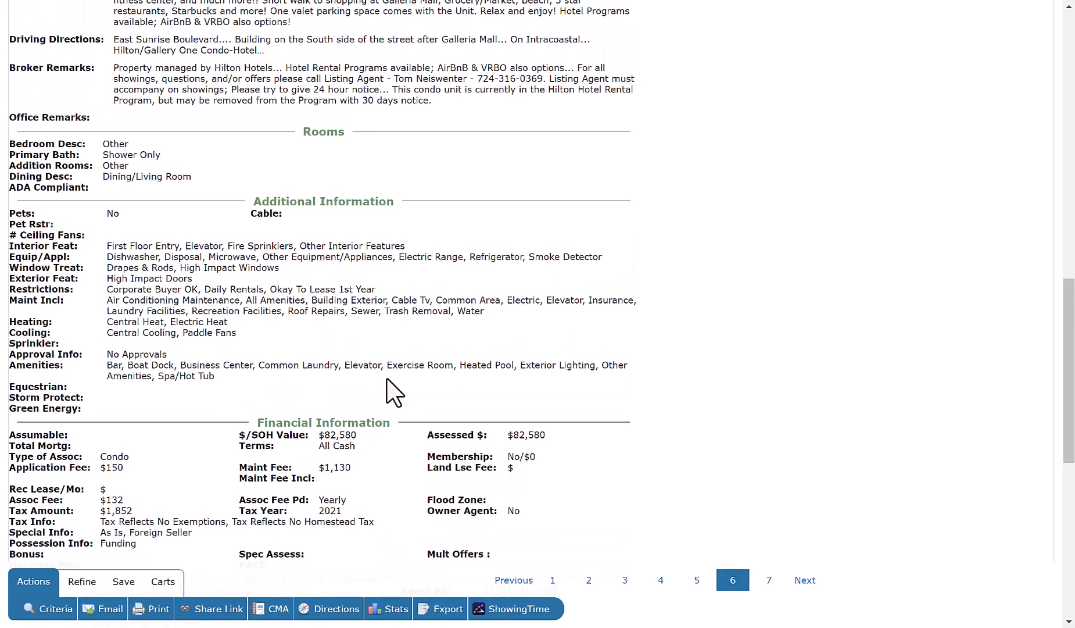